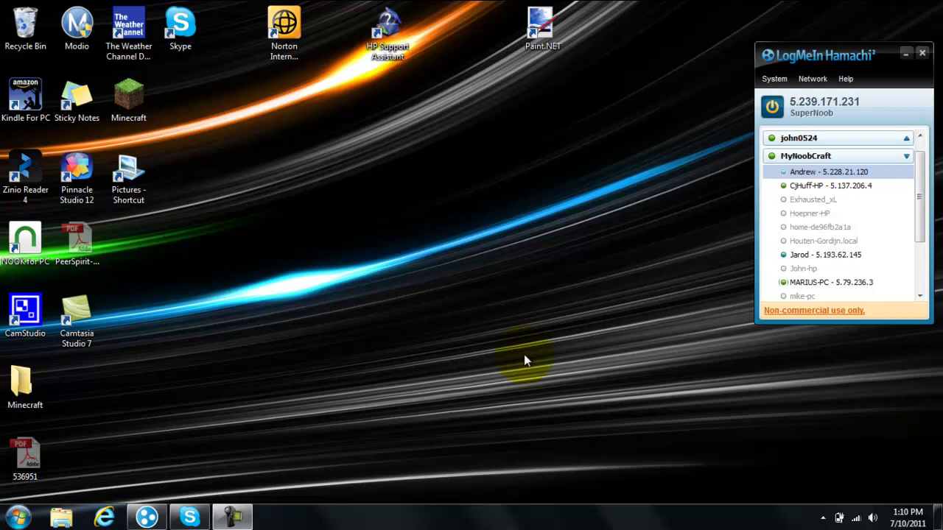
# Reposition the Hamachi window back toward the right side of the screen
pyautogui.moveTo(795, 57); pyautogui.dragTo(791, 67)
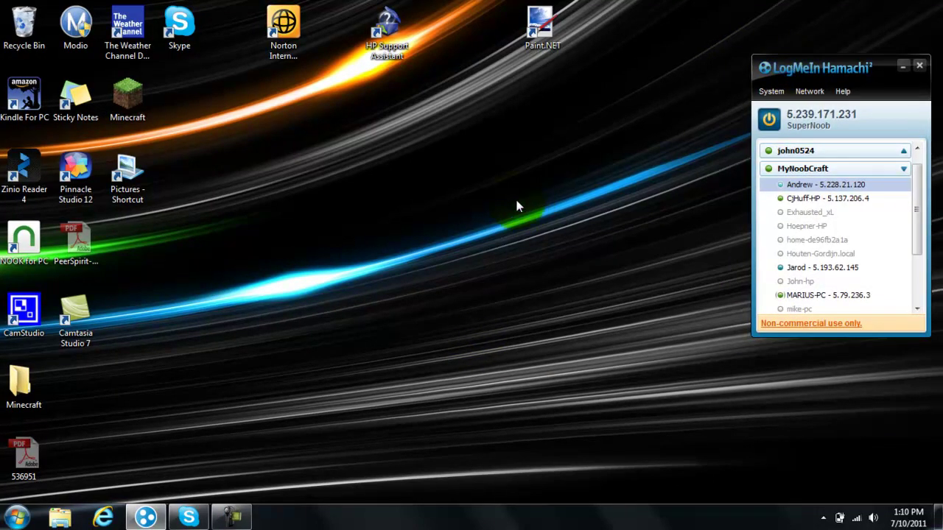
pyautogui.moveTo(839, 69); pyautogui.dragTo(479, 121)
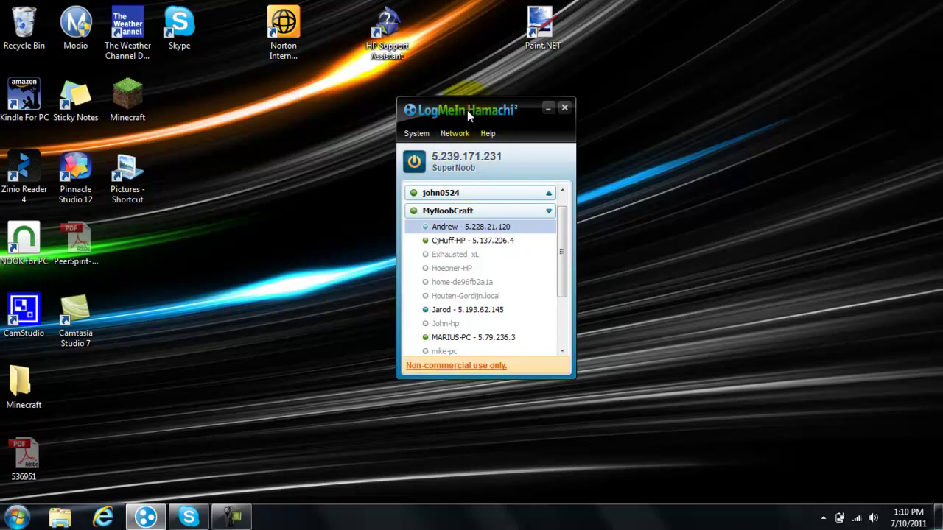
pyautogui.moveTo(467, 110); pyautogui.dragTo(753, 130)
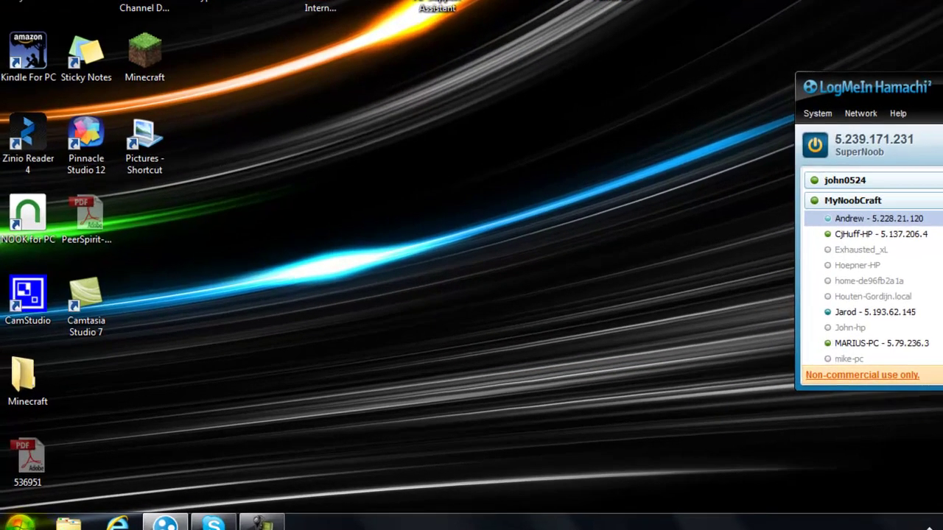
# Run ipconfig in Command Prompt and view the wireless adapter's IPv4 address 192.168.2.5
pyautogui.click(21, 523)
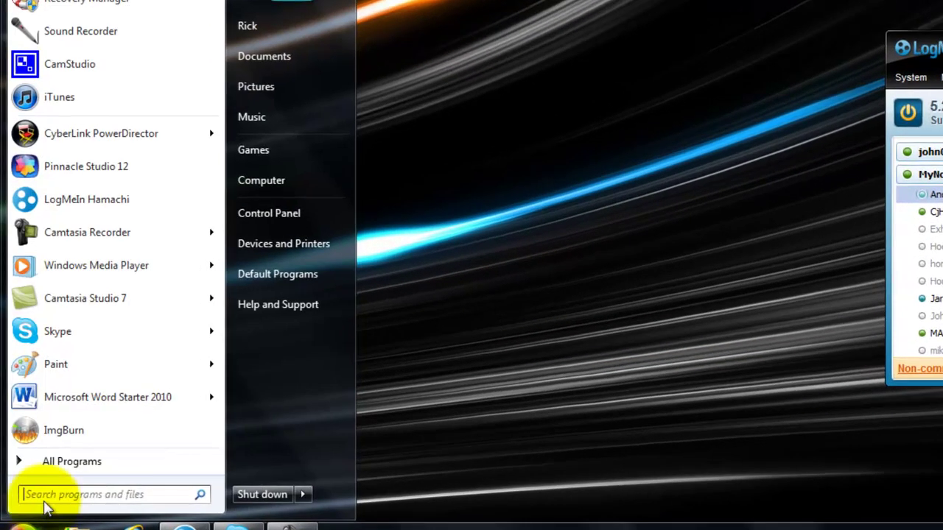
pyautogui.write('cmd')
pyautogui.press('Return')
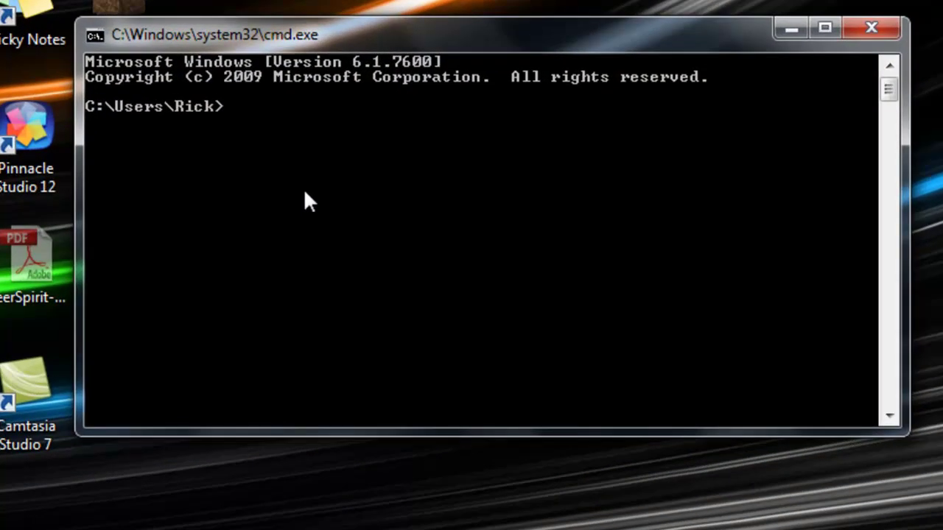
pyautogui.write('ip')
pyautogui.write('config')
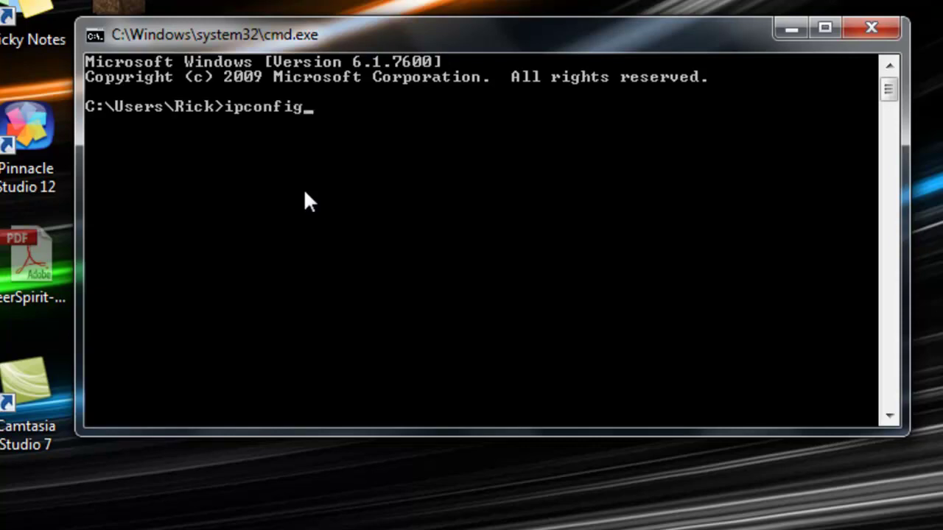
pyautogui.press('Return')
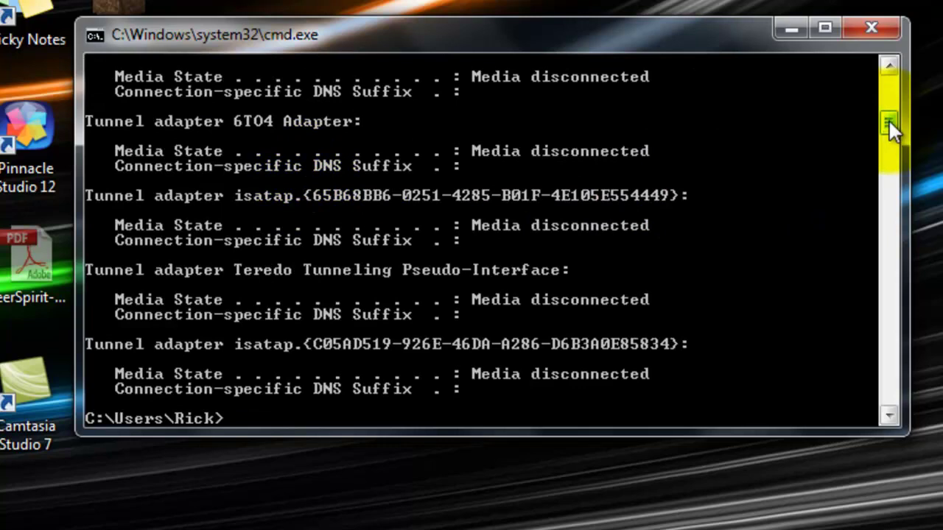
pyautogui.moveTo(888, 119); pyautogui.dragTo(889, 86)
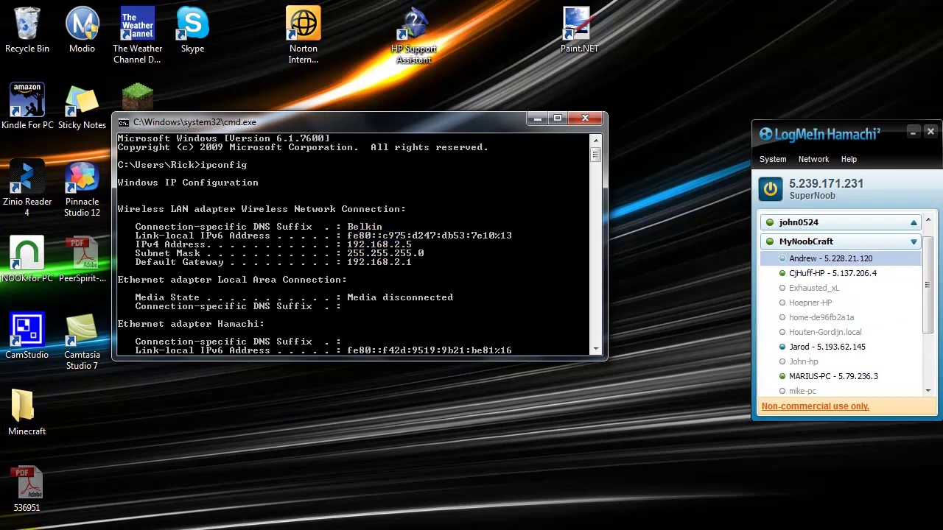
pyautogui.doubleClick(24, 411)
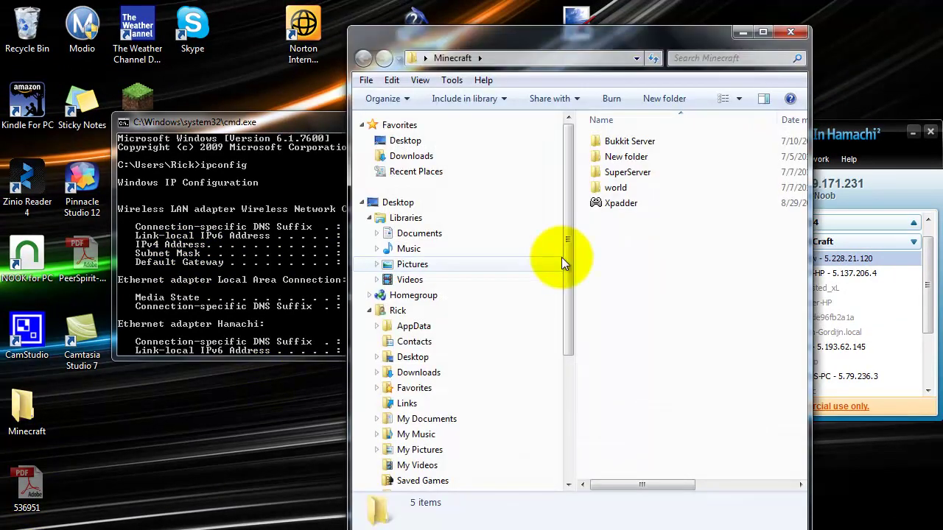
pyautogui.doubleClick(652, 142)
pyautogui.click(616, 311)
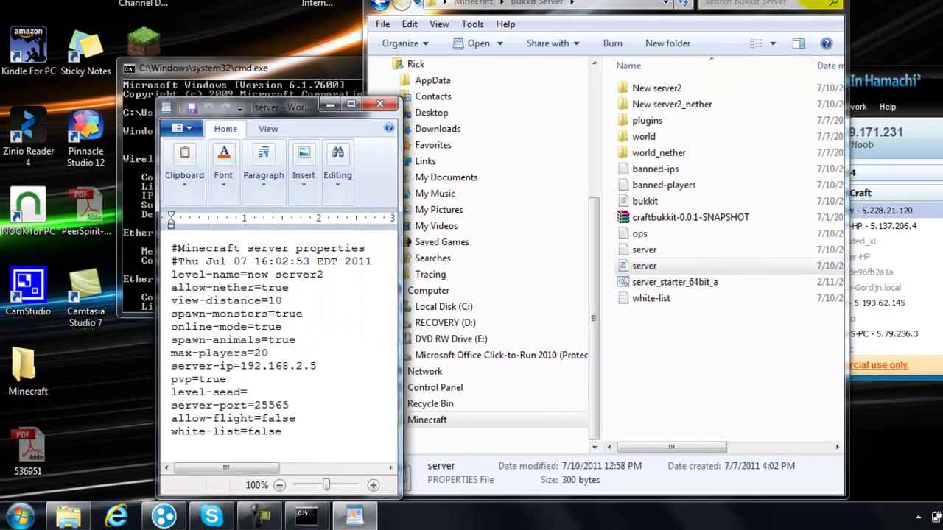
pyautogui.click(791, 32)
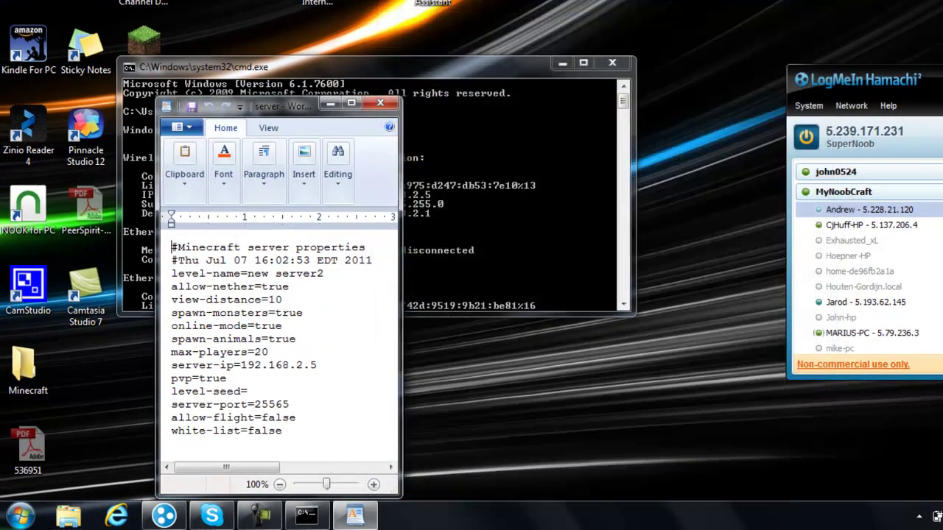
pyautogui.moveTo(317, 366); pyautogui.dragTo(240, 365)
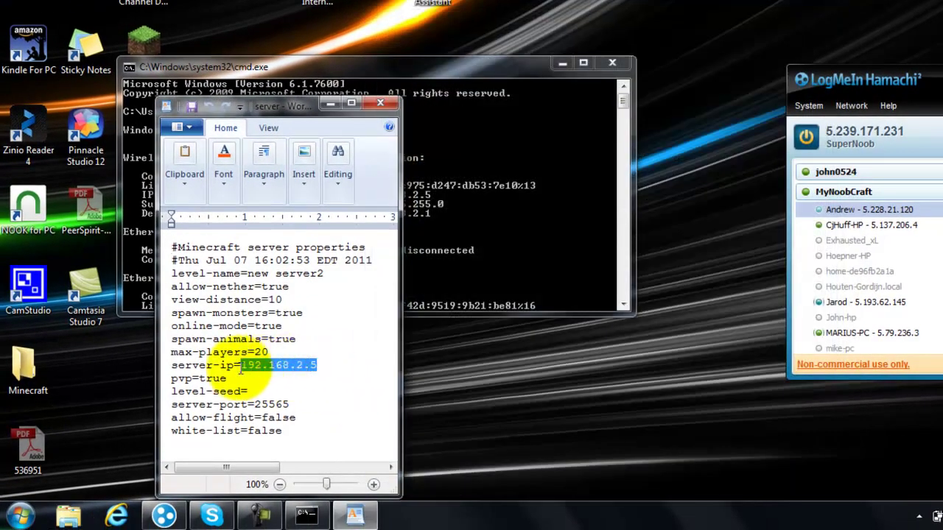
# Compare it with the ipconfig output, then close WordPad and Command Prompt
pyautogui.moveTo(296, 107)
pyautogui.mouseDown()
pyautogui.moveTo(787, 66)
pyautogui.moveTo(762, 36)
pyautogui.mouseUp()
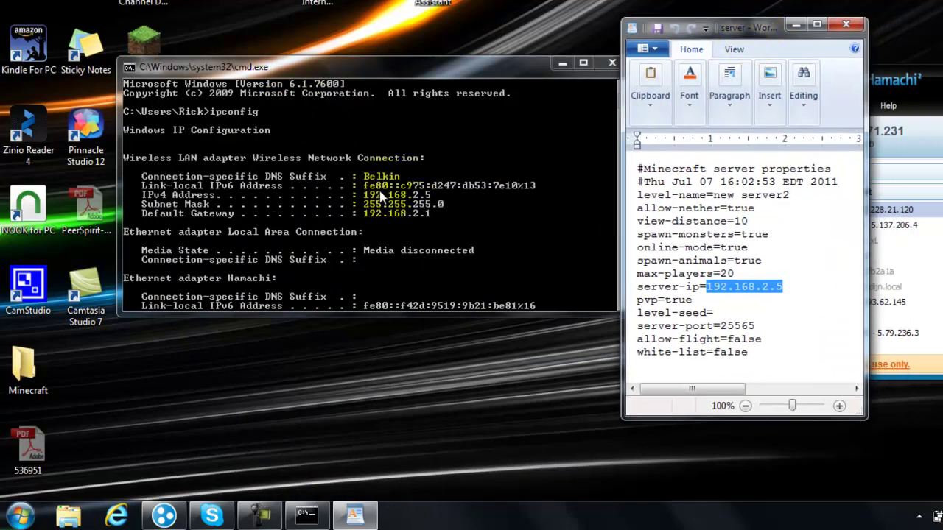
pyautogui.click(645, 48)
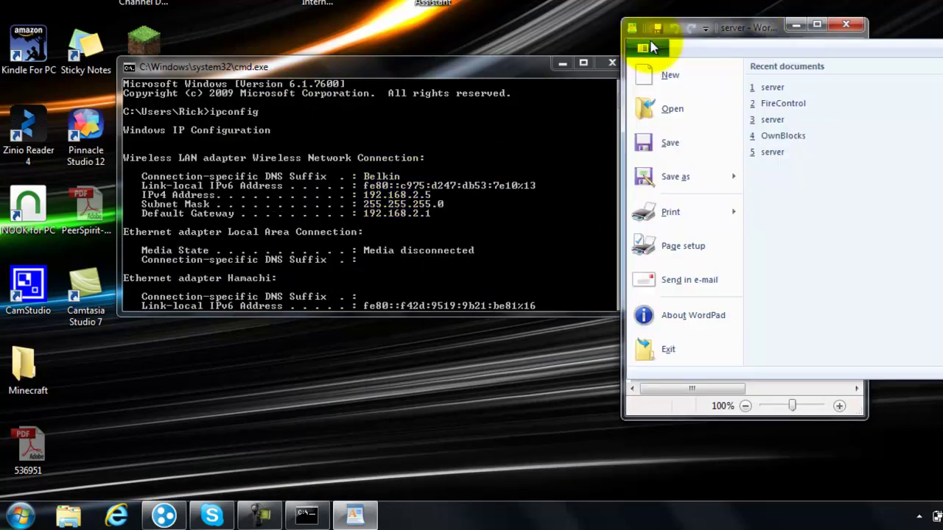
pyautogui.click(670, 142)
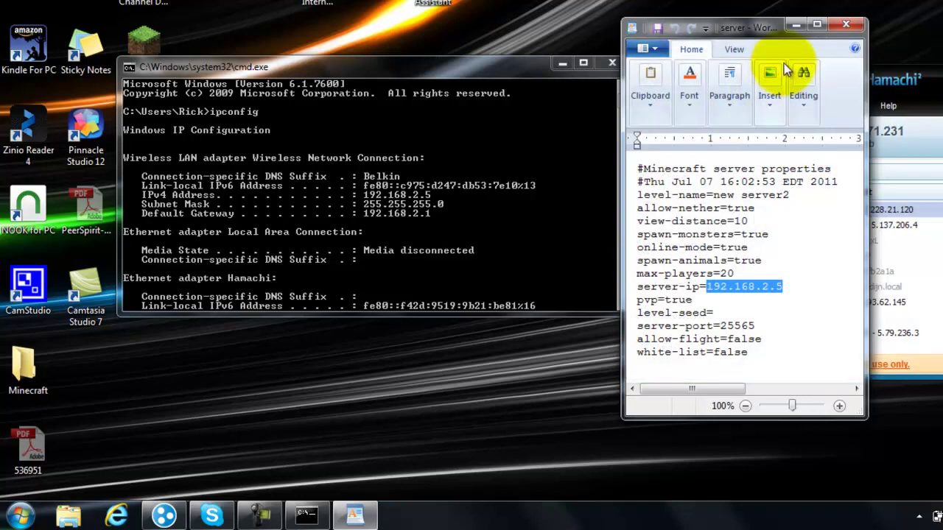
pyautogui.click(840, 27)
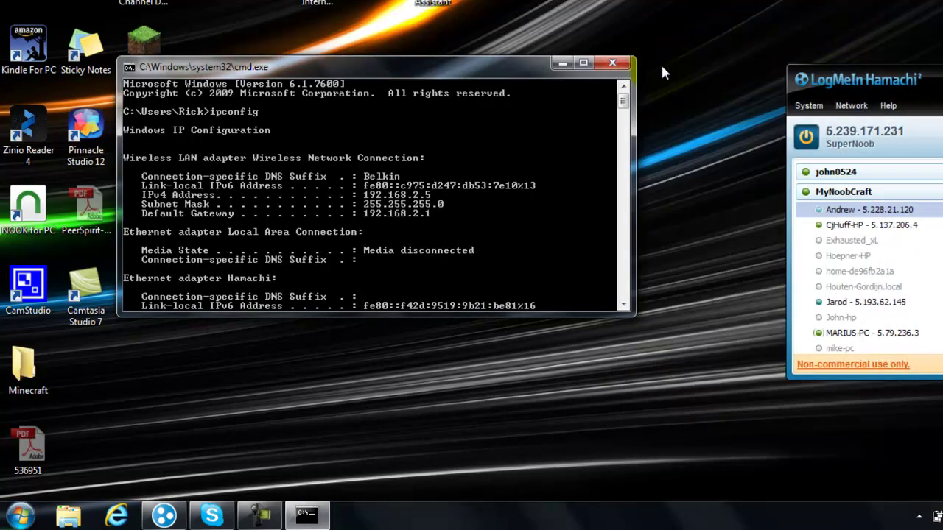
pyautogui.click(613, 62)
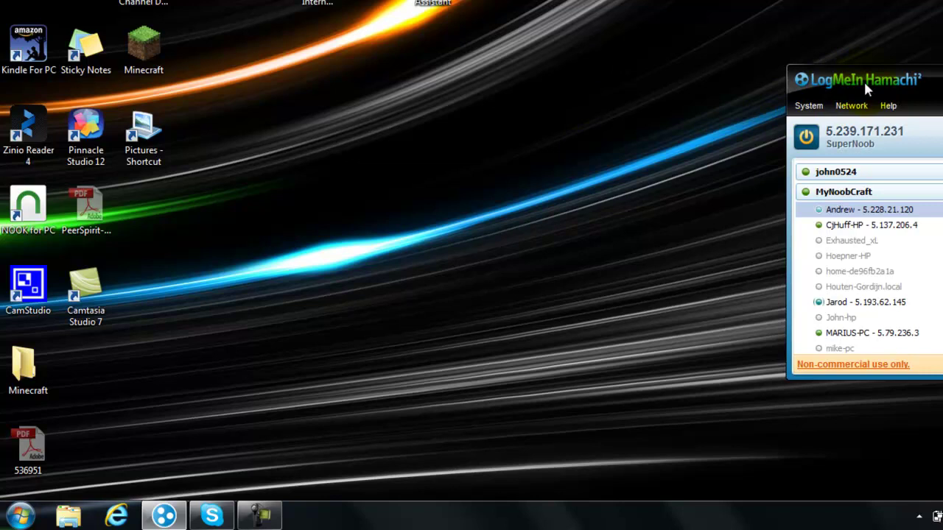
pyautogui.moveTo(865, 83); pyautogui.dragTo(922, 13)
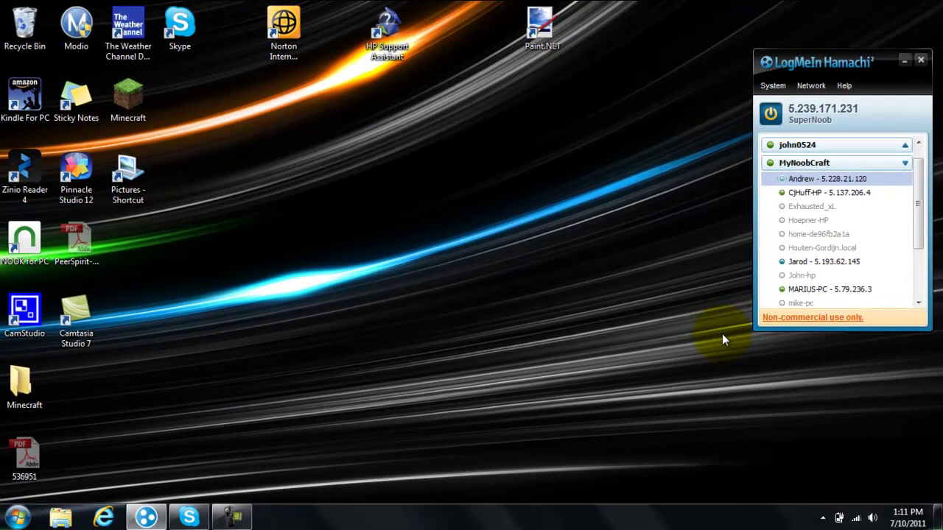
# Open the properties of the connected Belkin wireless connection from the taskbar network list
pyautogui.click(858, 520)
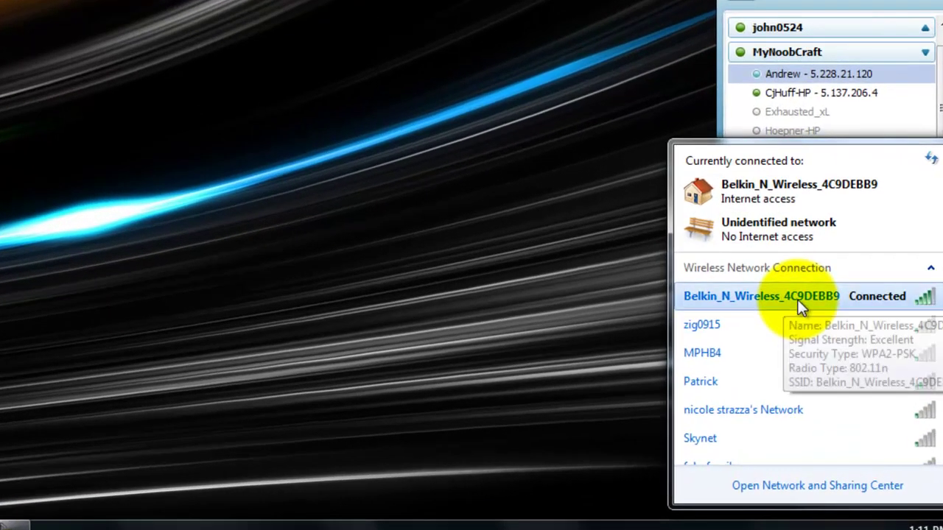
pyautogui.rightClick(811, 342)
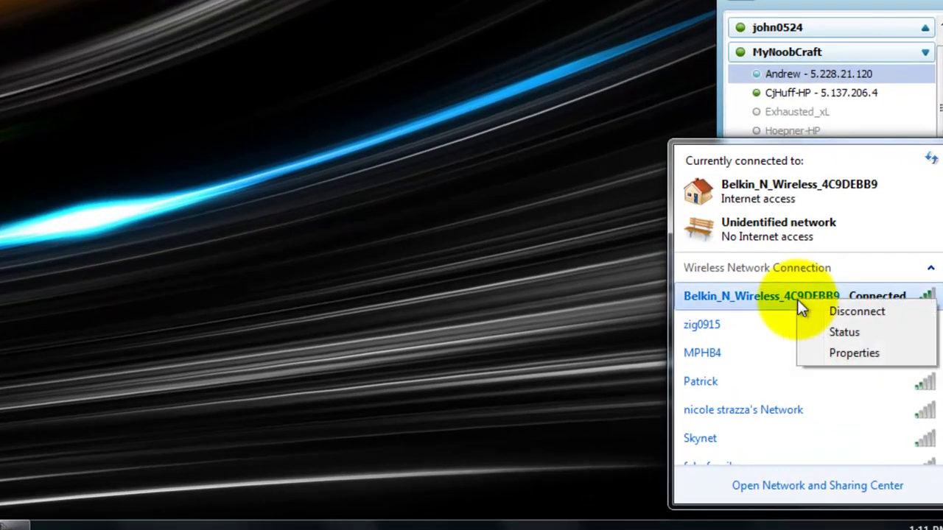
pyautogui.click(834, 332)
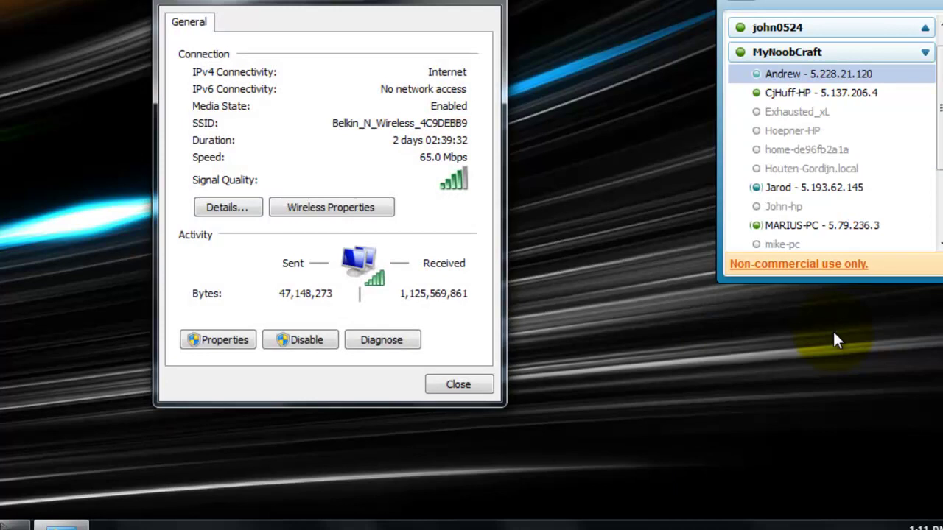
pyautogui.click(222, 342)
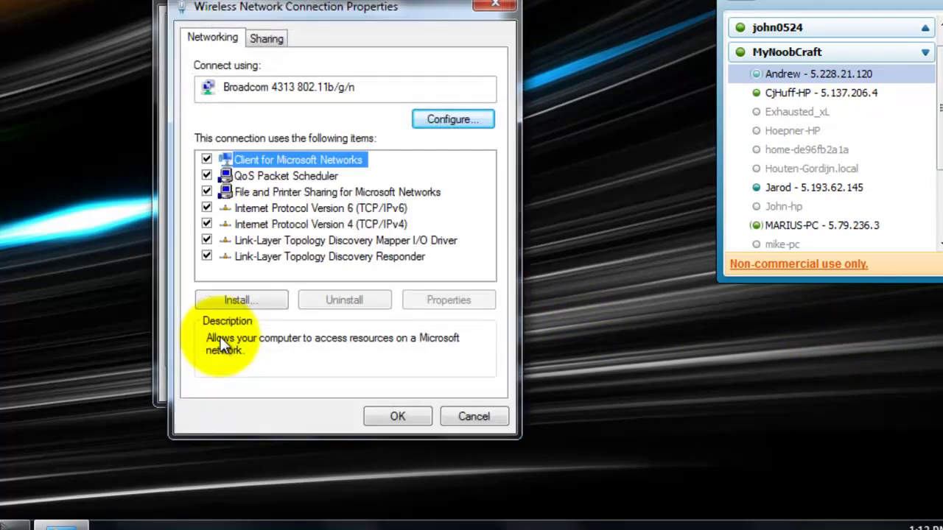
# On Sharing, allow other network users to connect through this Internet connection
pyautogui.click(263, 40)
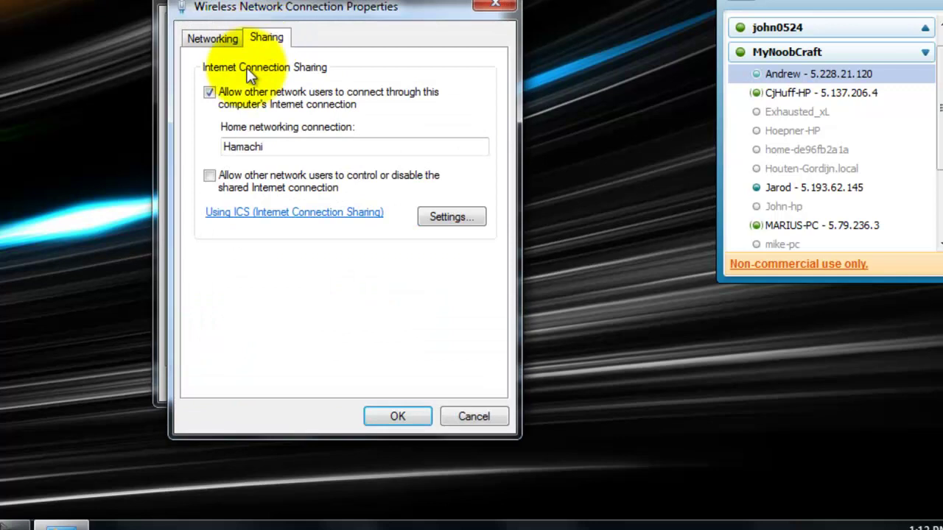
pyautogui.click(208, 93)
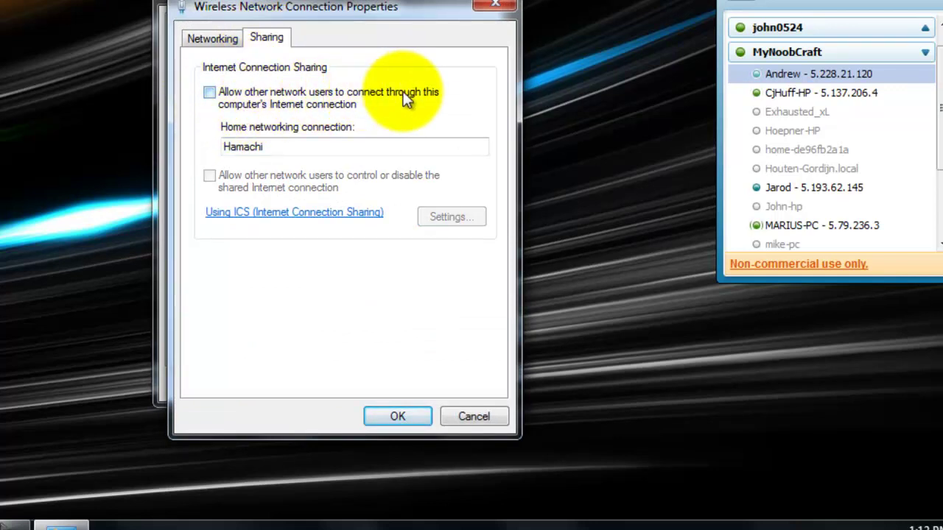
pyautogui.click(210, 93)
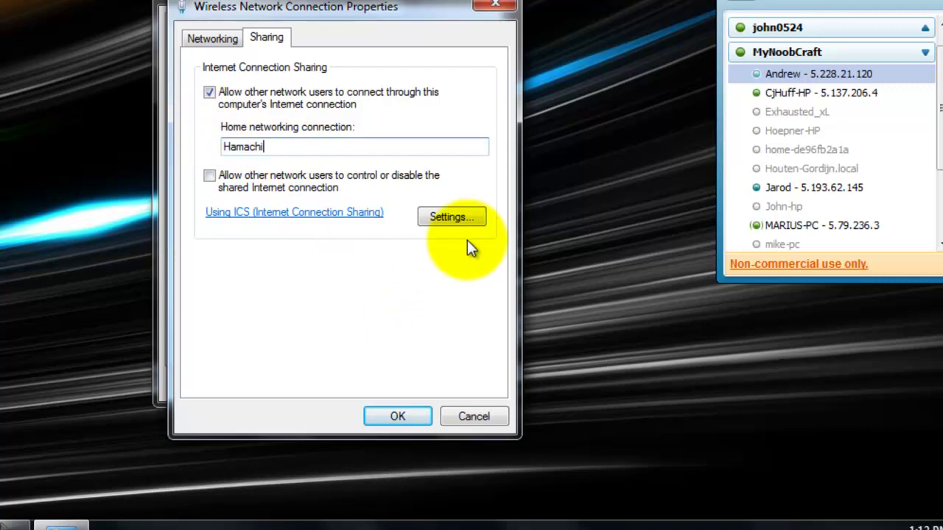
pyautogui.click(454, 214)
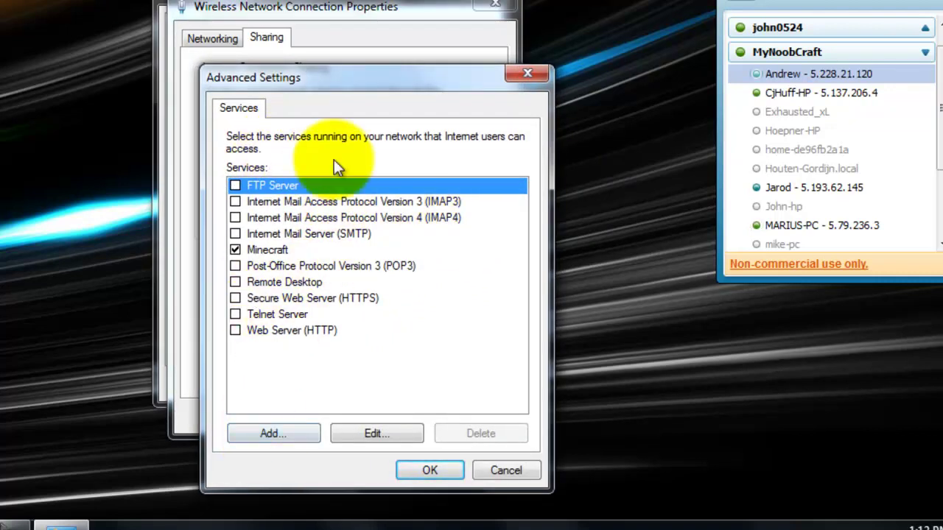
# Move the Services dialog up and select the existing Minecraft service entry
pyautogui.moveTo(335, 75)
pyautogui.mouseDown()
pyautogui.moveTo(337, 33)
pyautogui.moveTo(305, 5)
pyautogui.mouseUp()
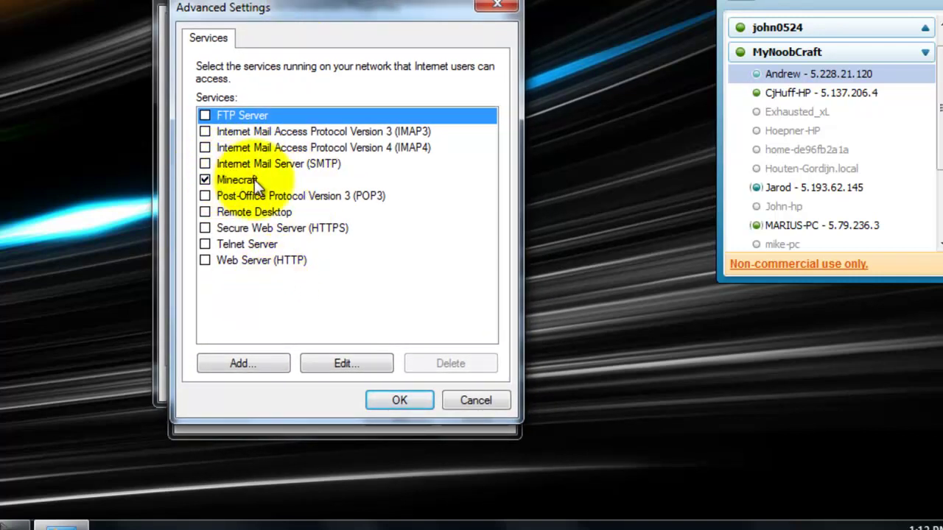
pyautogui.click(234, 180)
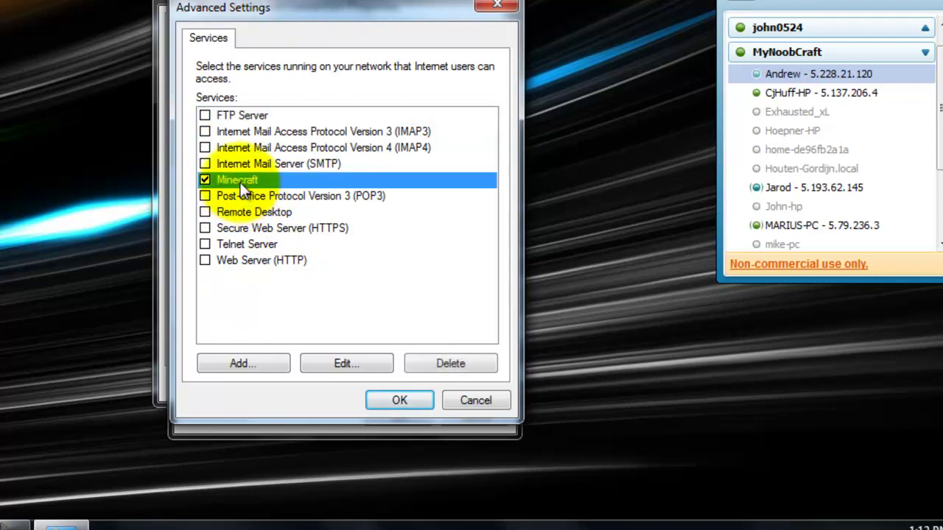
pyautogui.click(238, 116)
# Attempt a new Minecraft service on port 25565, abandoning it after the duplicate-port error
pyautogui.click(229, 361)
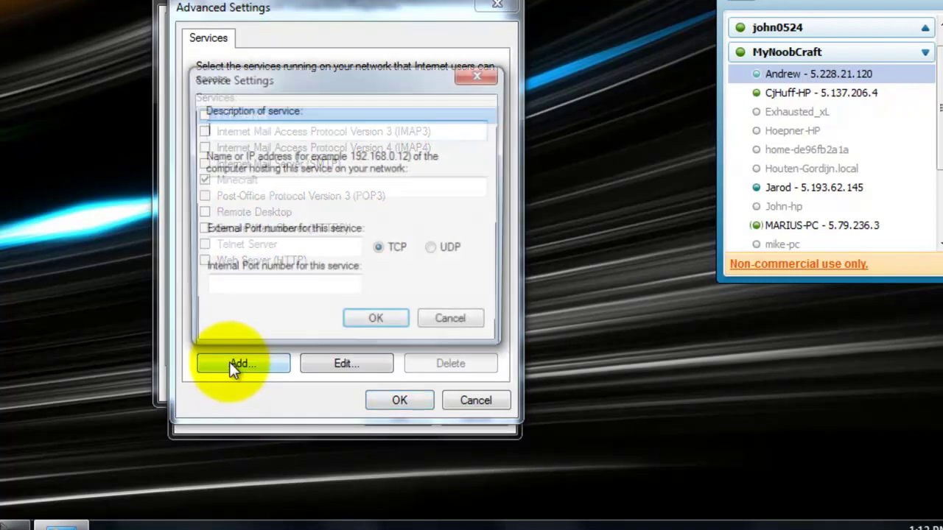
pyautogui.write('Minec')
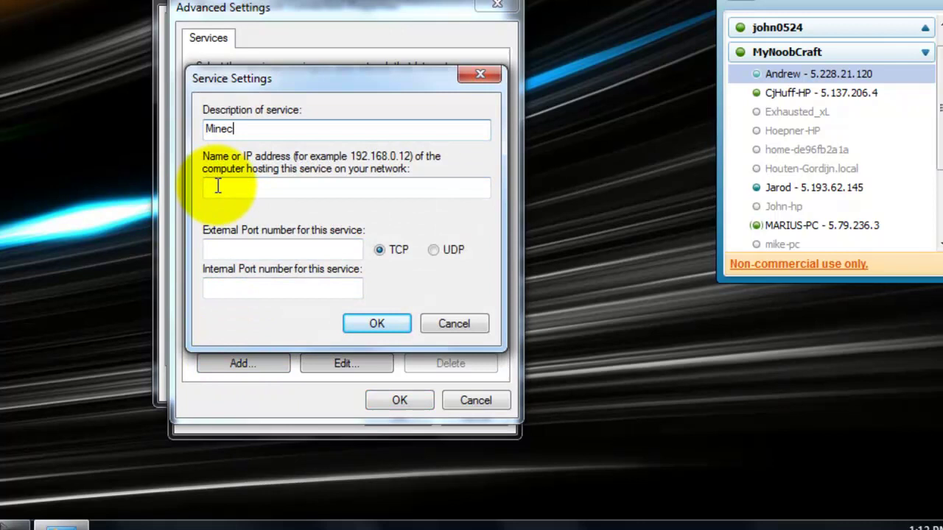
pyautogui.write('raft')
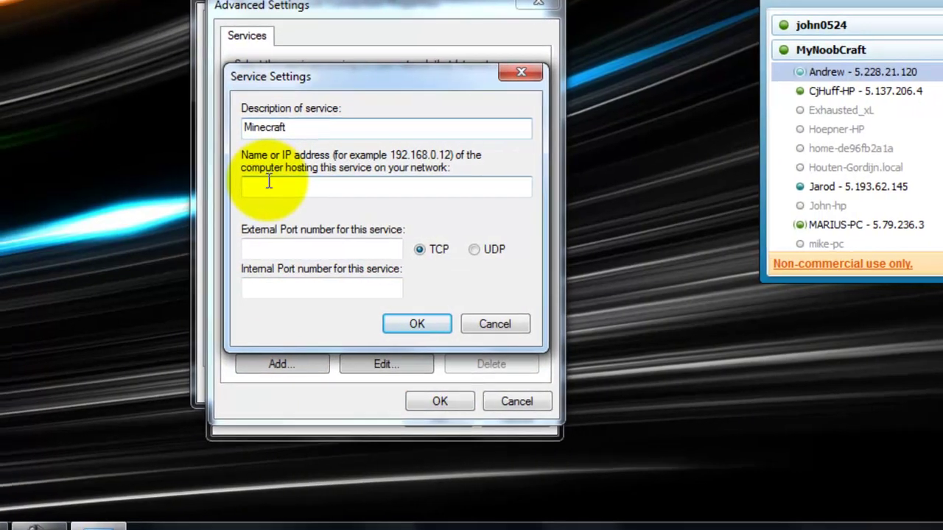
pyautogui.click(254, 188)
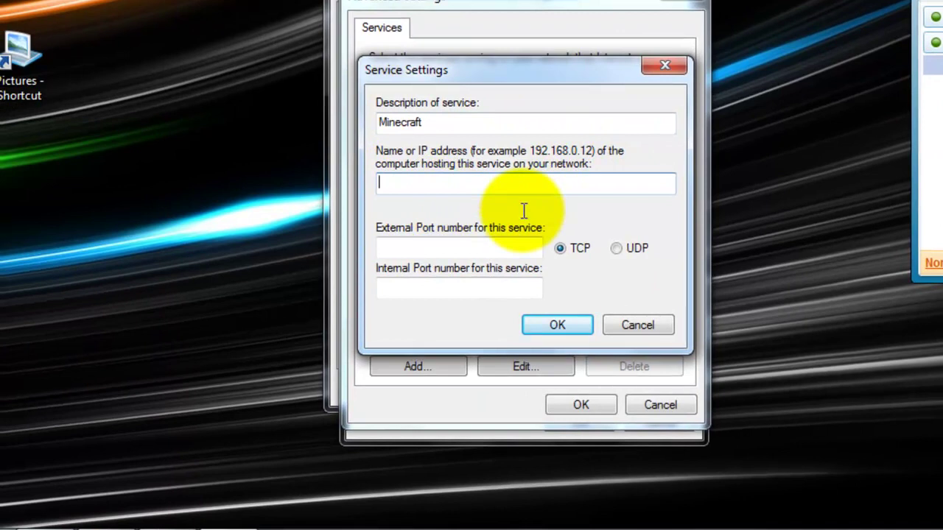
pyautogui.write('192.168.2.5')
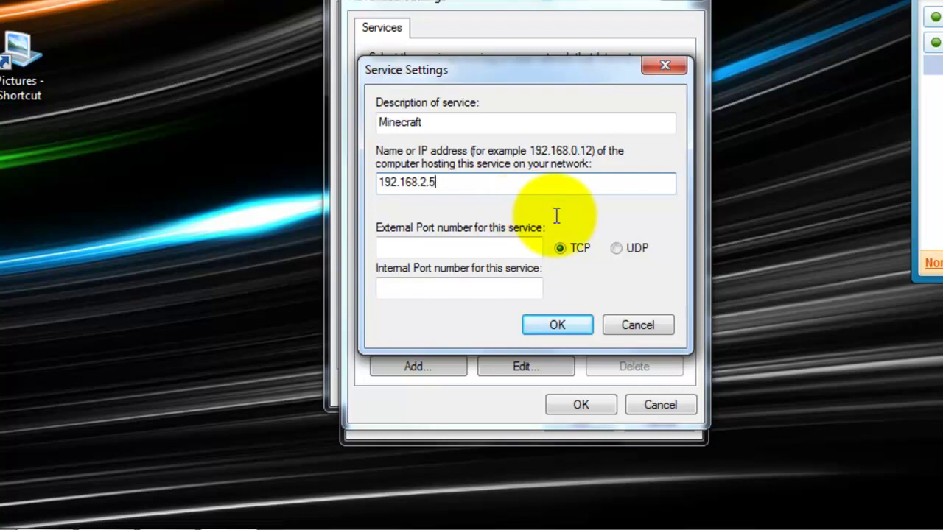
pyautogui.click(464, 243)
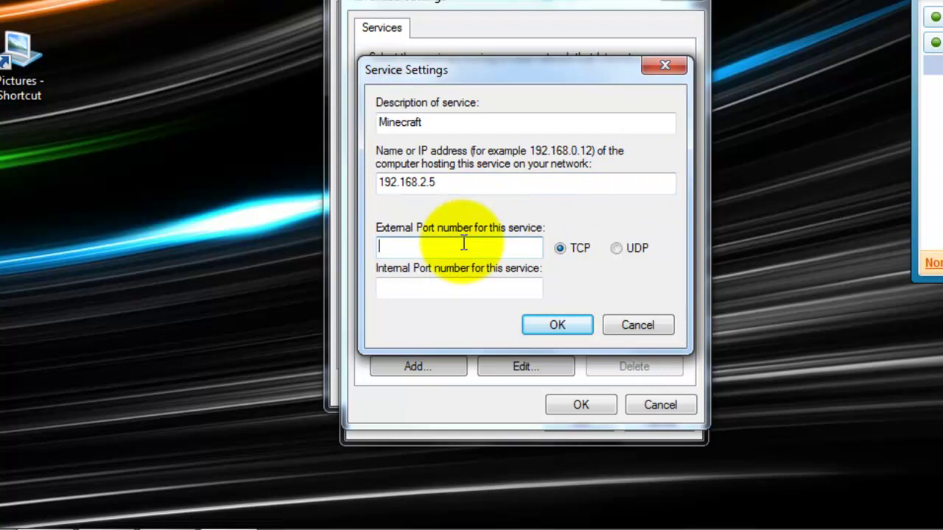
pyautogui.write('25')
pyautogui.write('565')
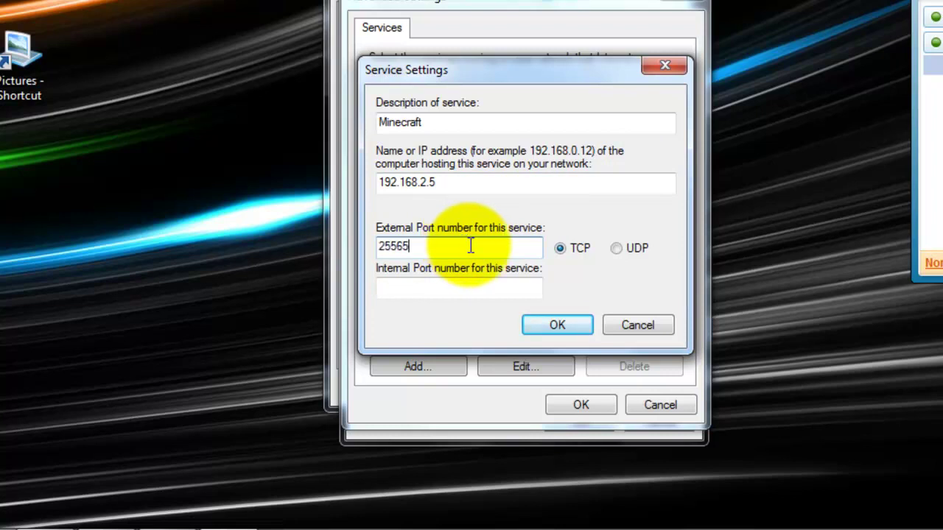
pyautogui.click(411, 283)
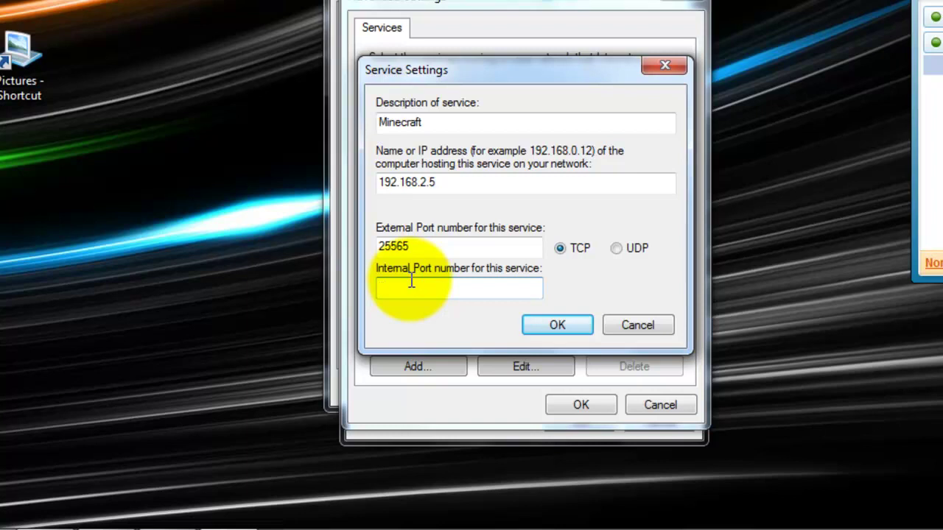
pyautogui.write('25565')
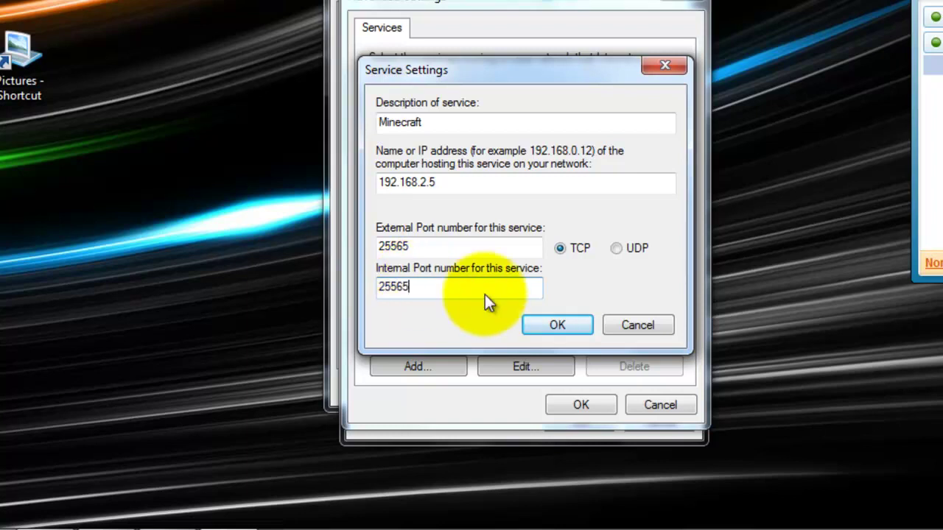
pyautogui.click(566, 321)
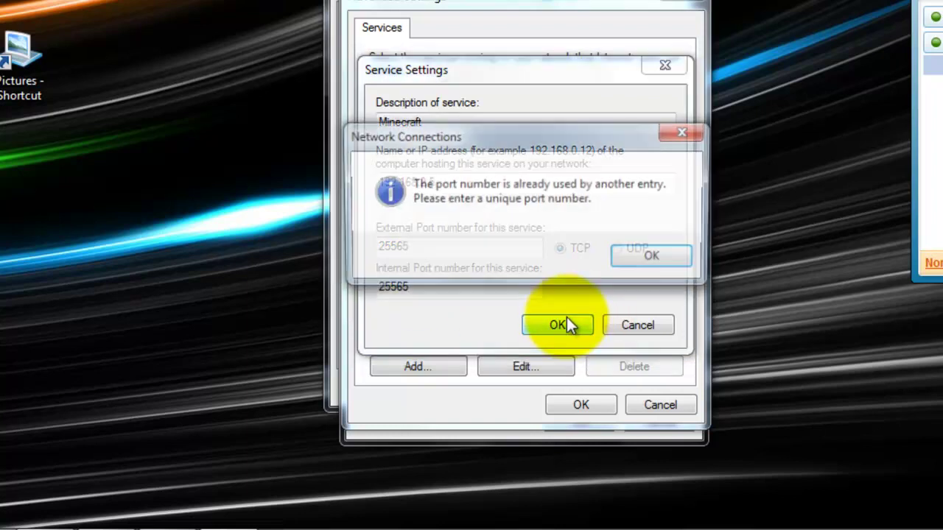
pyautogui.click(657, 257)
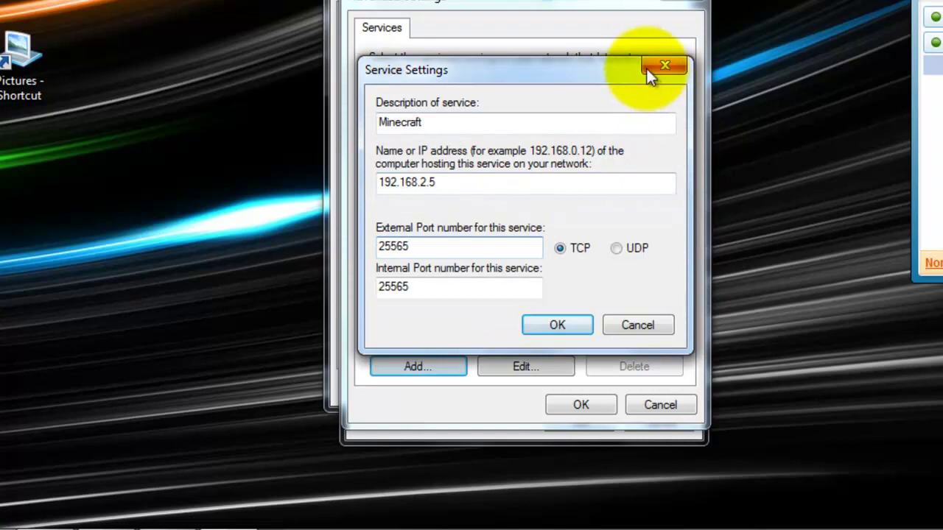
pyautogui.click(648, 68)
# Keep the existing Minecraft entry, save the sharing settings, and close the Status window
pyautogui.click(380, 175)
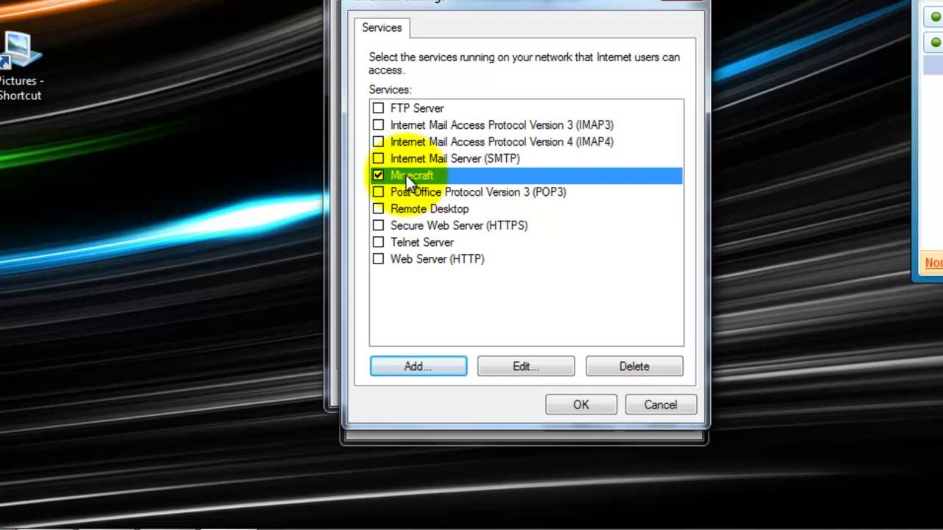
pyautogui.click(590, 409)
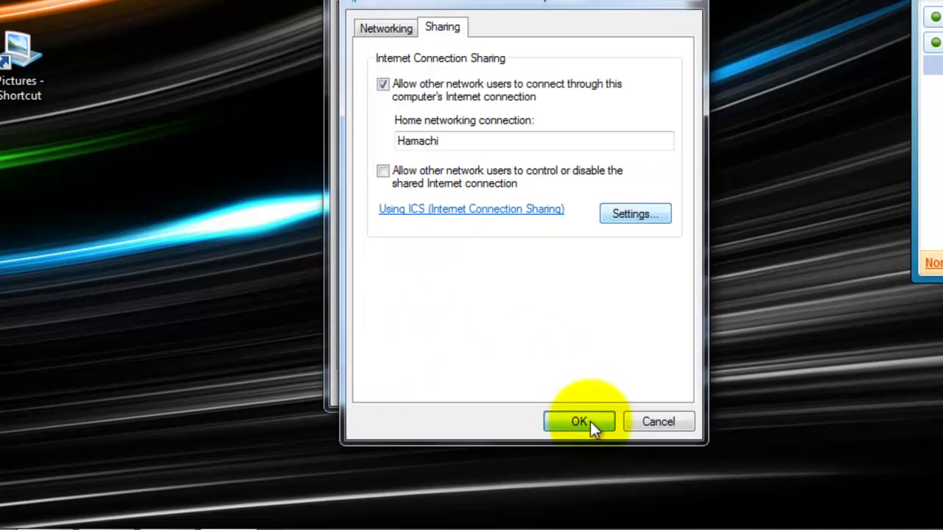
pyautogui.click(590, 421)
pyautogui.click(579, 118)
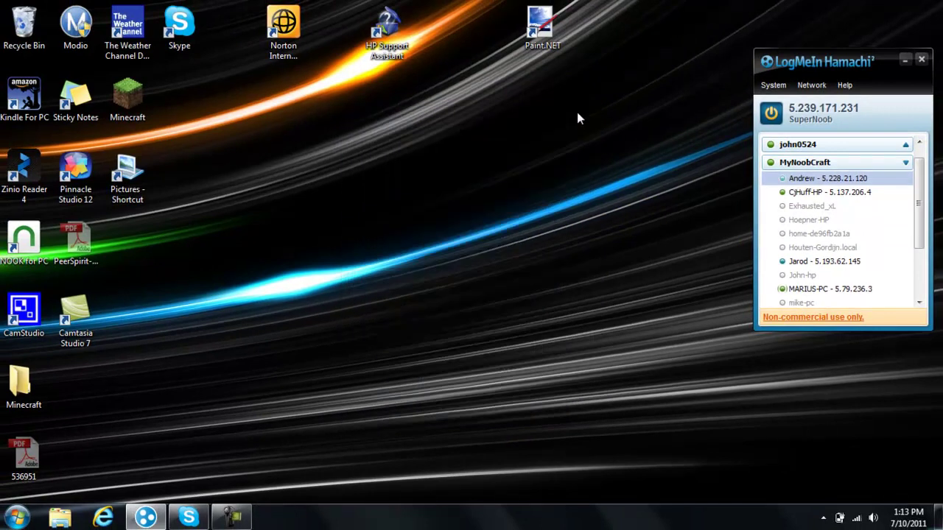
# Launch server_starter_64bit_a from Minecraft\Bukkit Server and move the server console into view
pyautogui.doubleClick(26, 387)
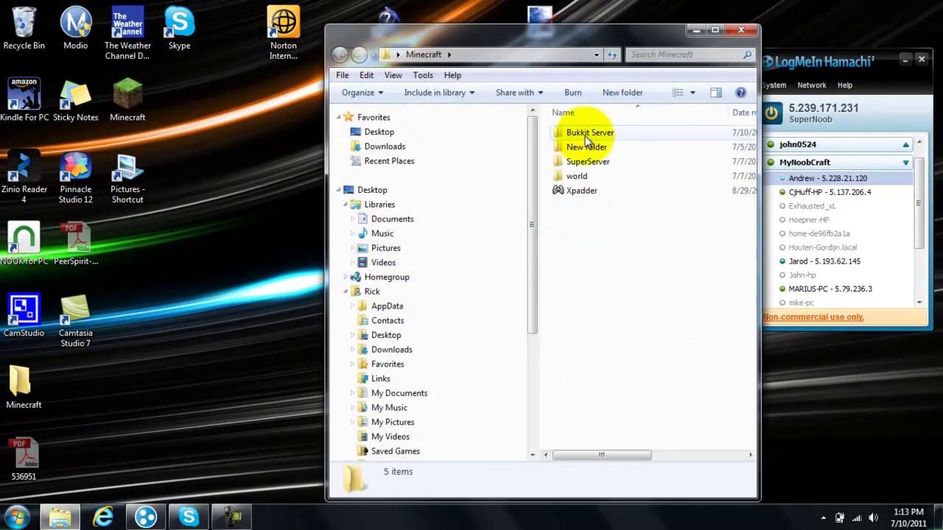
pyautogui.doubleClick(585, 135)
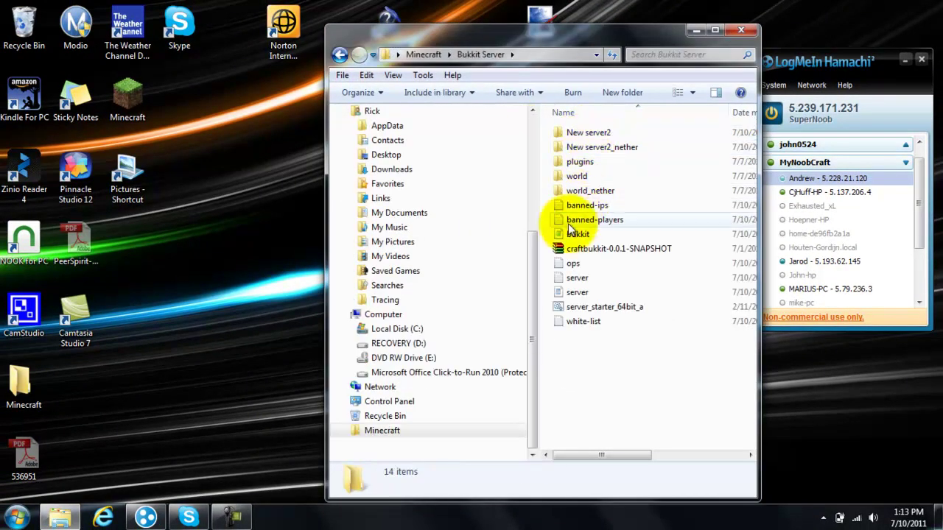
pyautogui.doubleClick(577, 304)
pyautogui.click(736, 28)
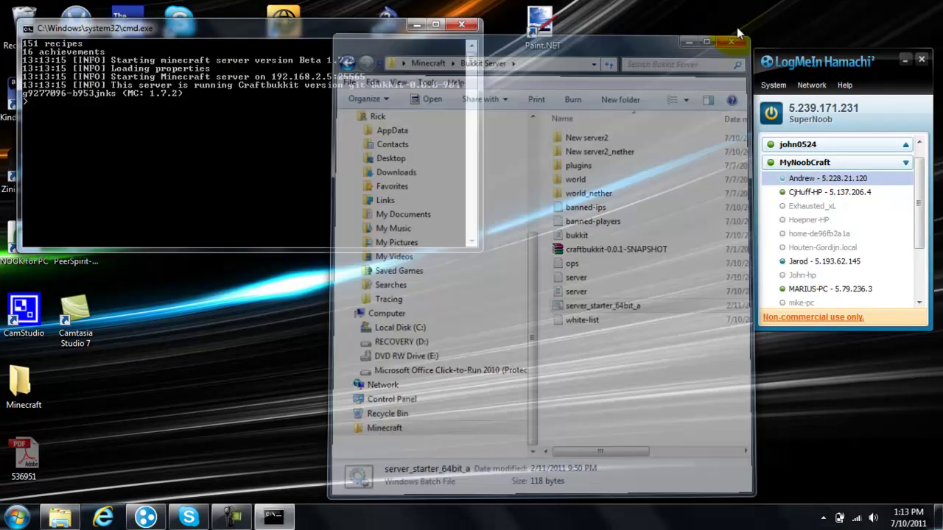
pyautogui.moveTo(322, 29); pyautogui.dragTo(441, 74)
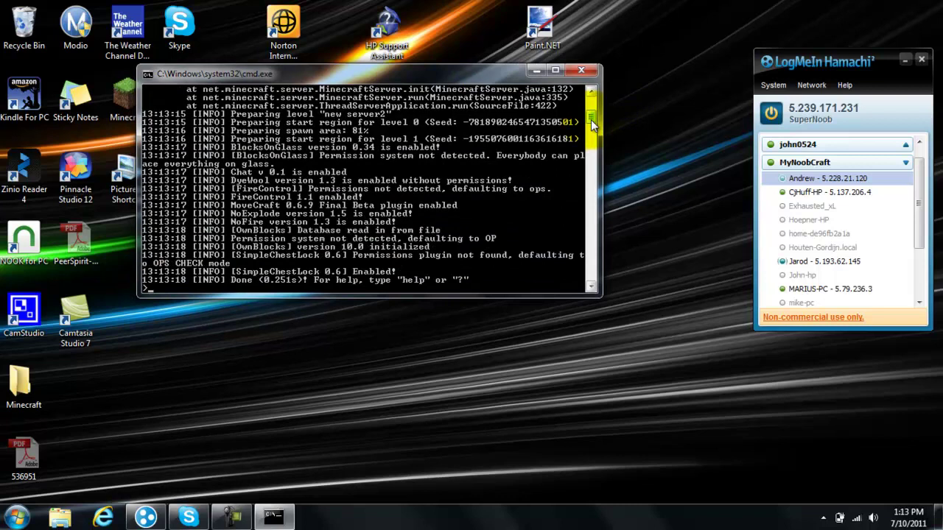
pyautogui.moveTo(592, 120); pyautogui.dragTo(591, 121)
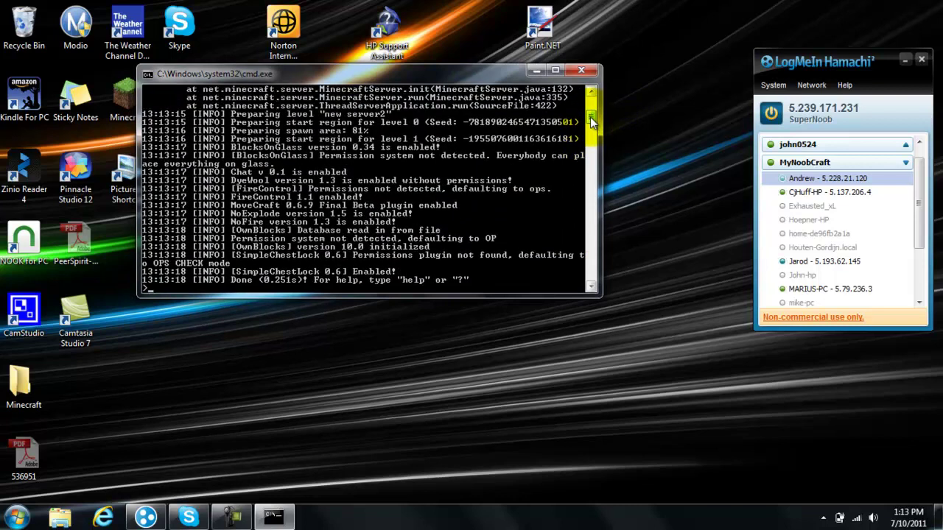